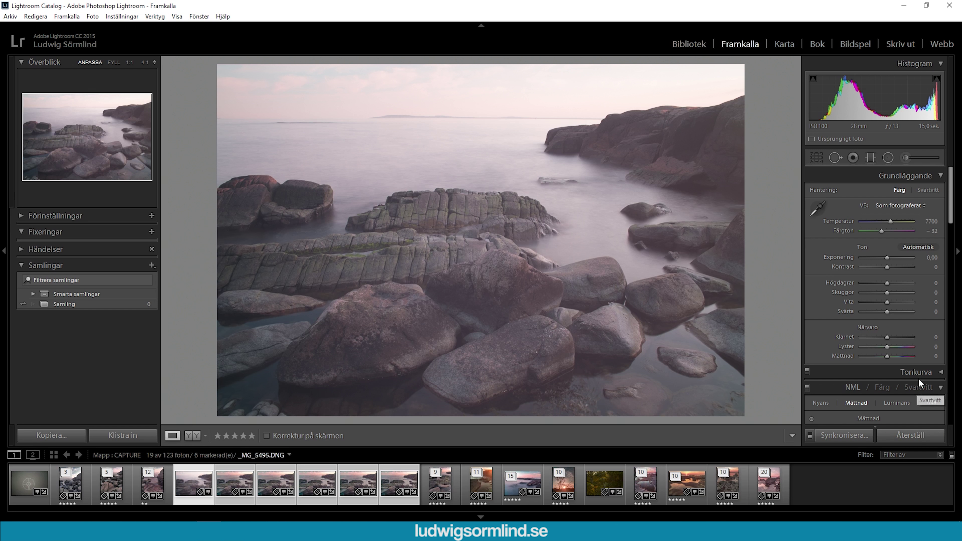
Set Highlights -100, Shadows +100, Whites +17, Blacks -57, with lower contrast and more clarity.
scroll(805, 300, down, 5)
scroll(851, 271, down, 3)
mouse_move(887, 397)
mouse_down()
mouse_move(916, 397)
mouse_move(902, 395)
mouse_up()
scroll(887, 360, up, 10)
drag(887, 283, 860, 283)
mouse_move(887, 293)
mouse_down()
mouse_move(912, 292)
mouse_move(872, 312)
mouse_move(894, 337)
mouse_up()
drag(887, 267, 870, 267)
drag(886, 302, 890, 301)
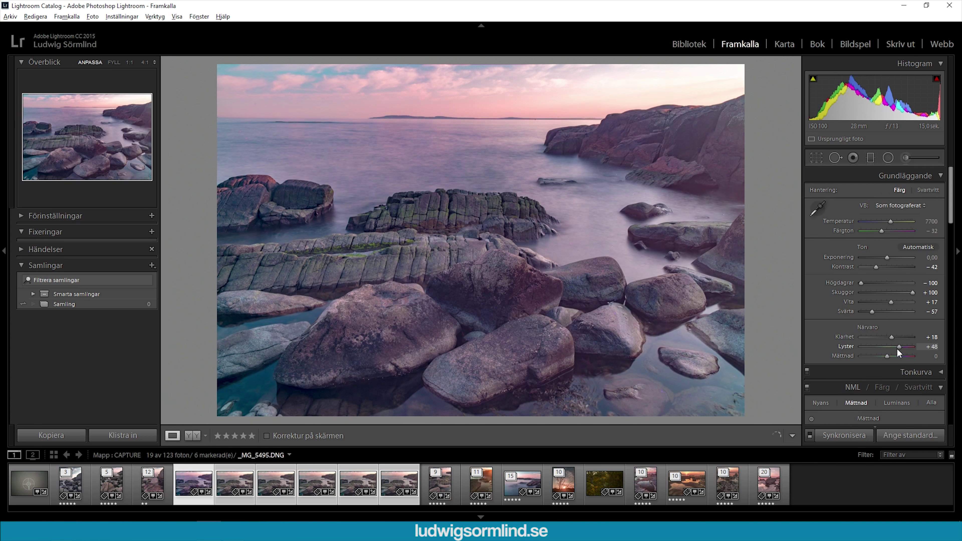
Set white balance from a neutral spot, sync all frames, and send them to Merge to HDR Pro.
click(817, 207)
click(630, 335)
click(844, 435)
click(623, 483)
right_click(410, 474)
click(350, 412)
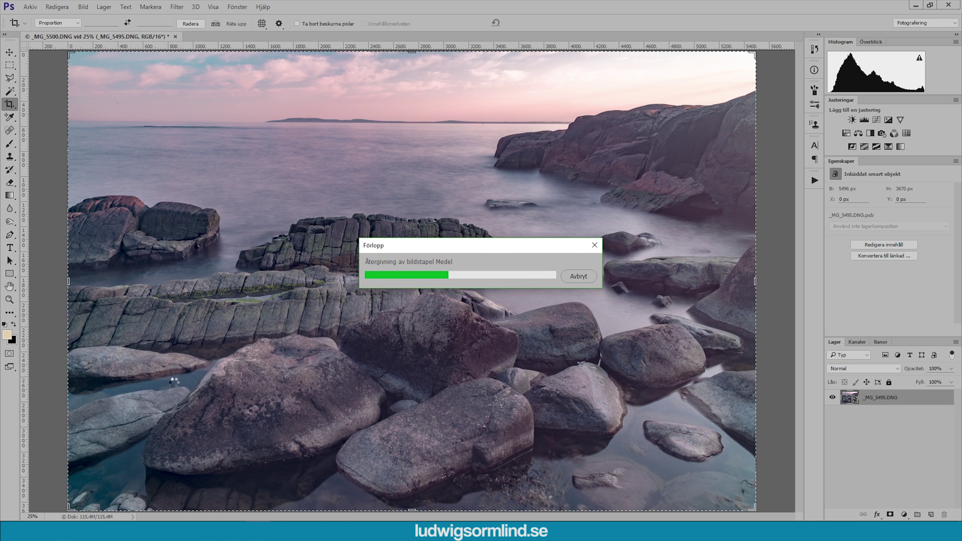
Crop the top of the seascape to 3600 px height and heal blemishes on the misty rock.
drag(412, 51, 413, 56)
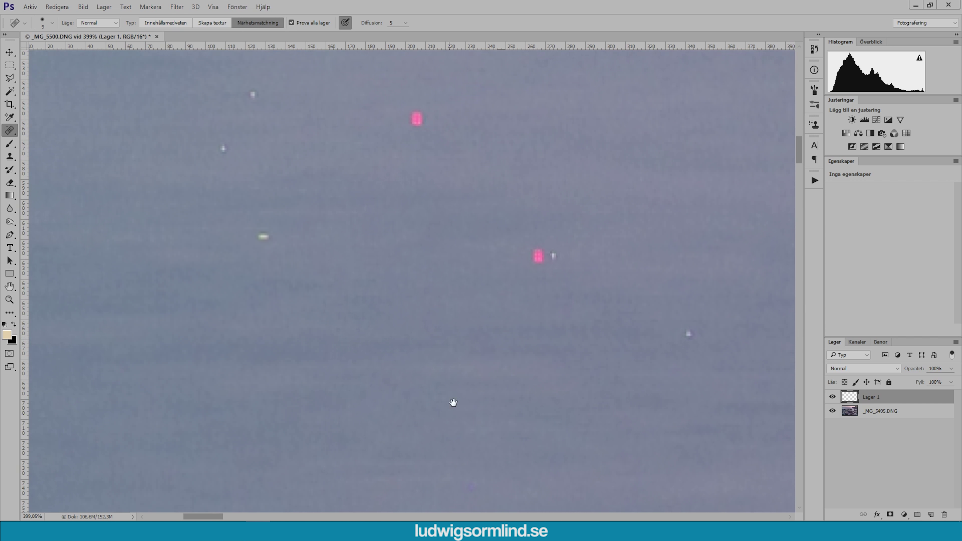
drag(301, 239, 429, 198)
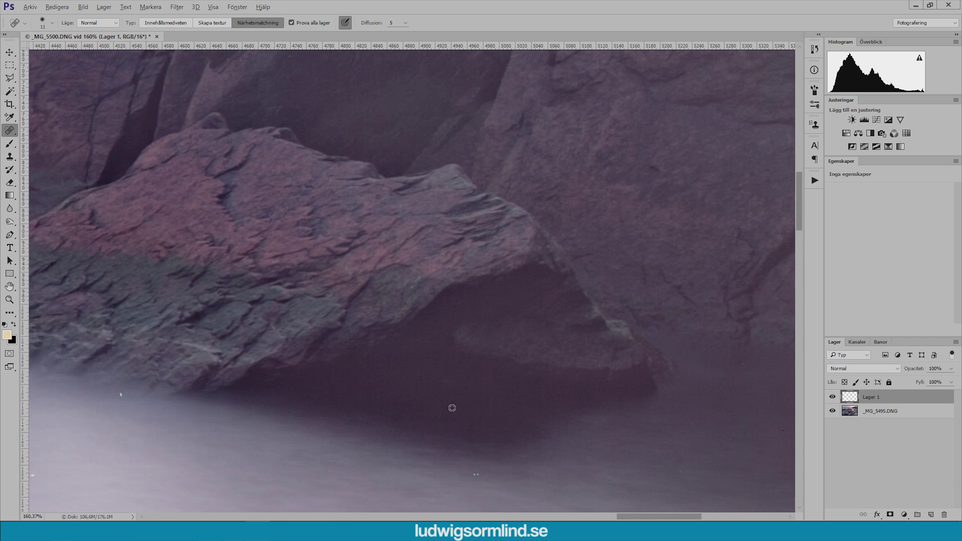
drag(250, 261, 320, 253)
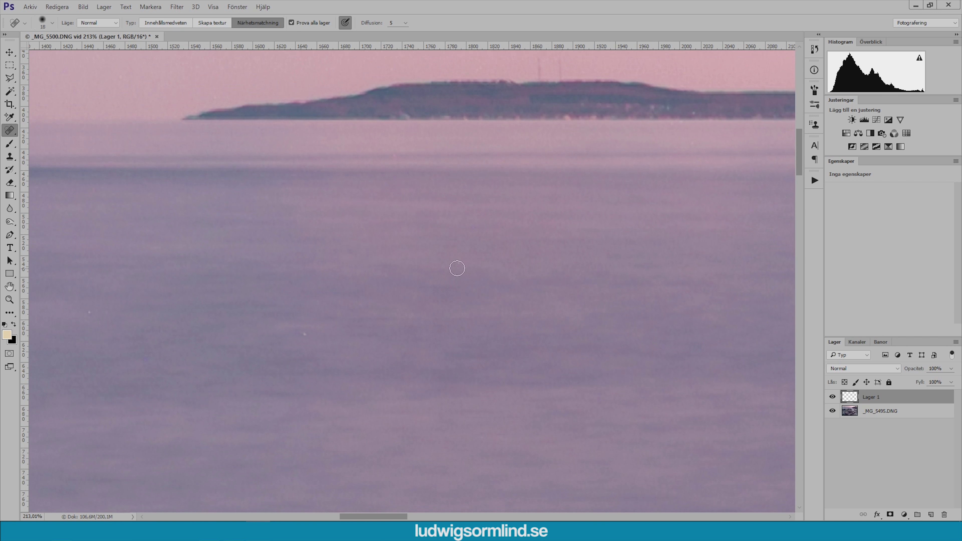
Heal more hot pixels in the misty water and boulders near the horizon on Lager 1.
drag(312, 367, 347, 361)
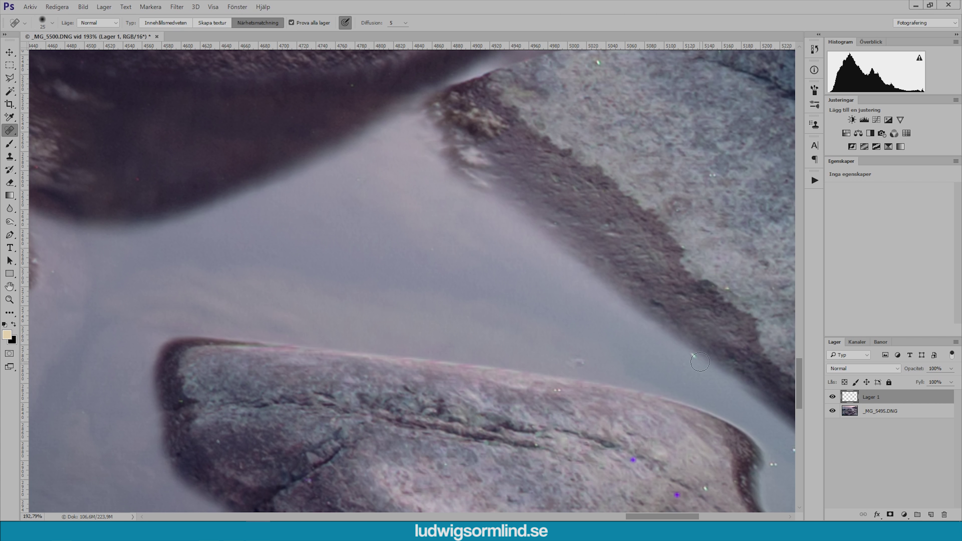
scroll(575, 316, down, 5)
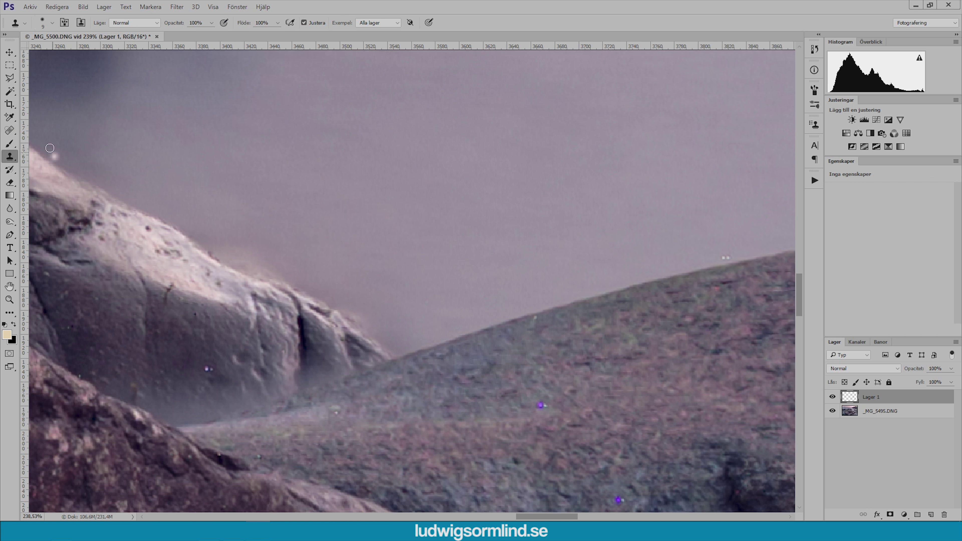
Fit the photo on screen and apply Dfine 2 noise reduction on a new layer.
key(ctrl+0)
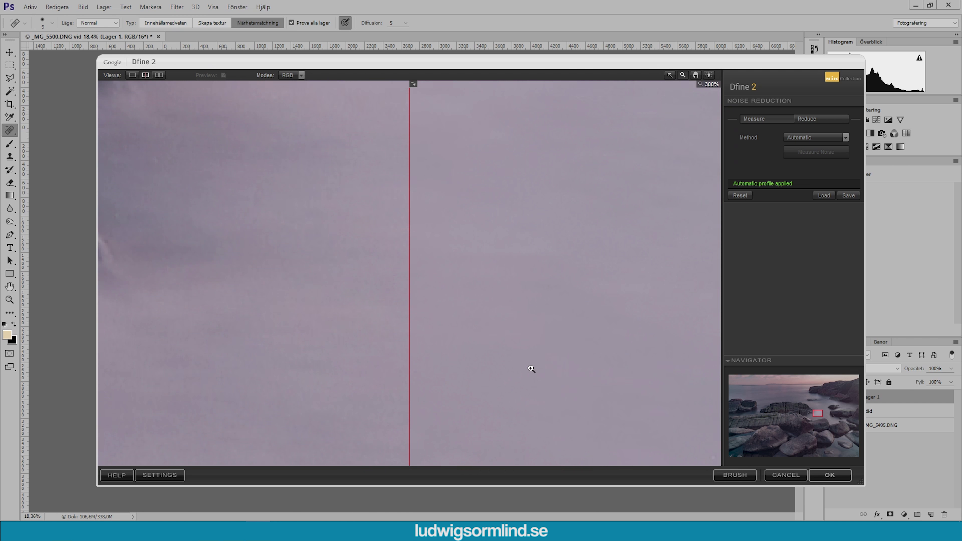
click(830, 475)
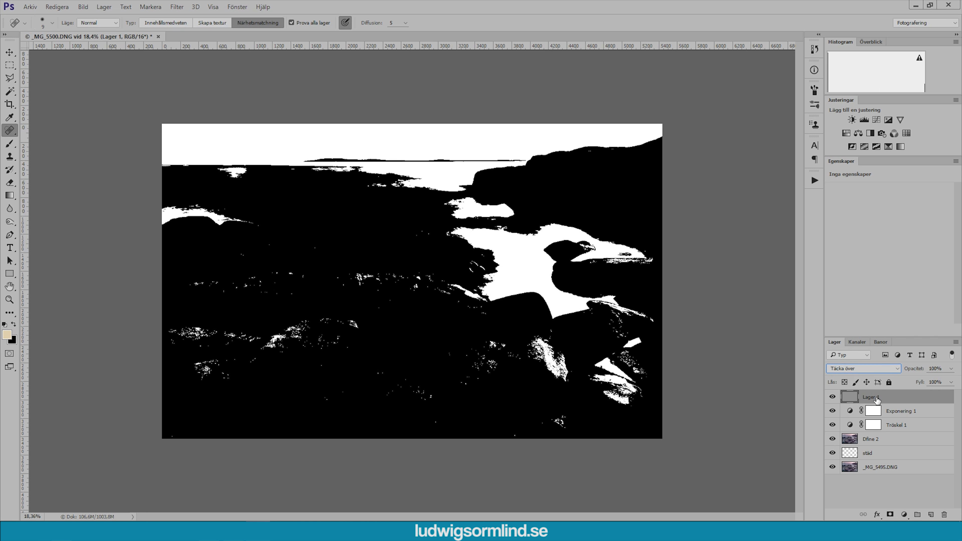
Set the gray layer to Täcka över (Overlay) and place a colour sampler on a darkest spot.
click(858, 313)
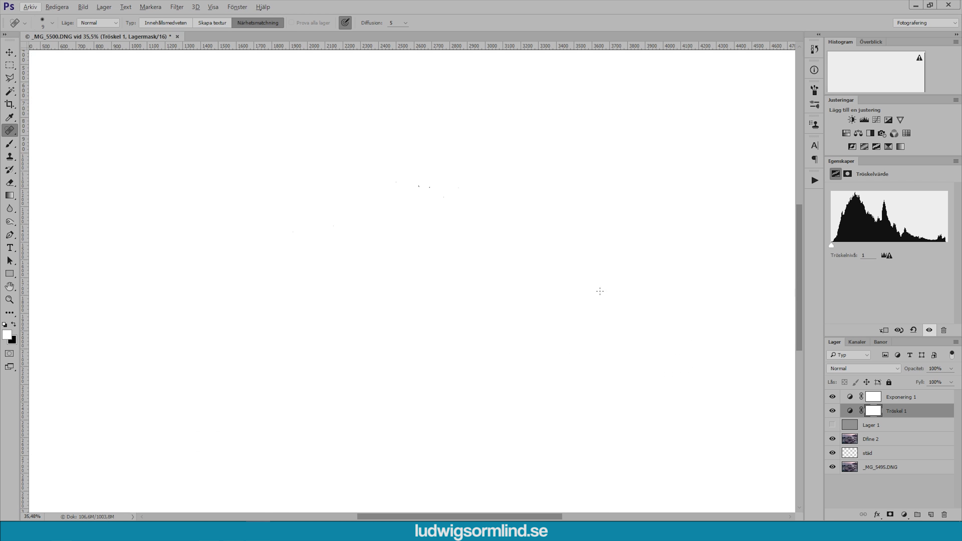
scroll(355, 242, up, 10)
key(i)
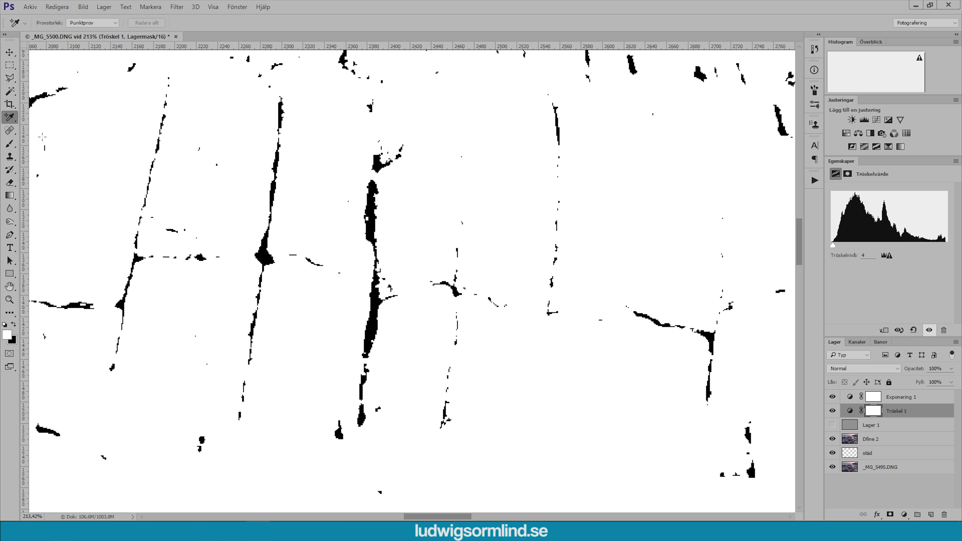
click(371, 227)
scroll(371, 227, down, 10)
Check highlights at threshold 250, mark another dark sample point, and delete Exponering 1.
mouse_move(832, 245)
mouse_down()
mouse_move(944, 246)
mouse_move(832, 246)
mouse_up()
click(832, 424)
scroll(525, 352, up, 3)
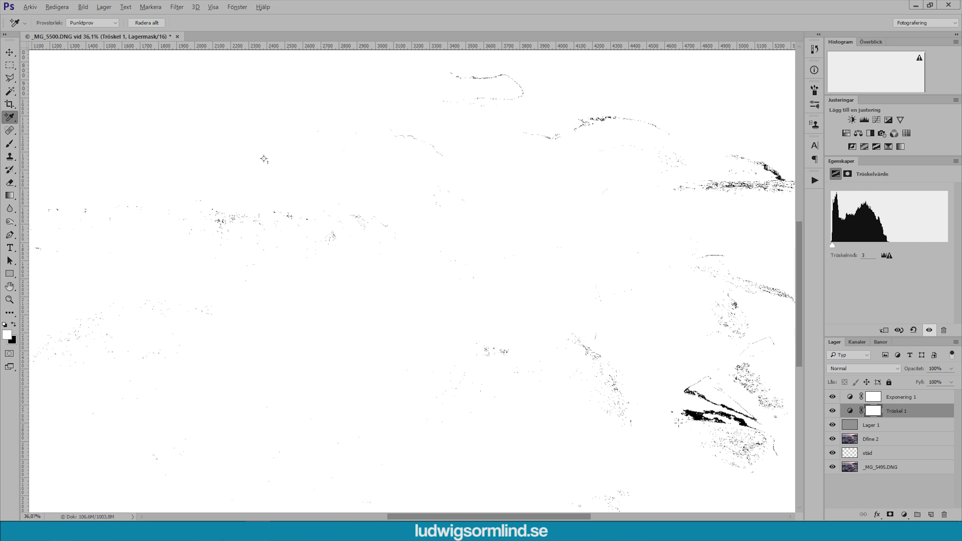
scroll(679, 422, up, 3)
click(671, 404)
click(902, 396)
key(Delete)
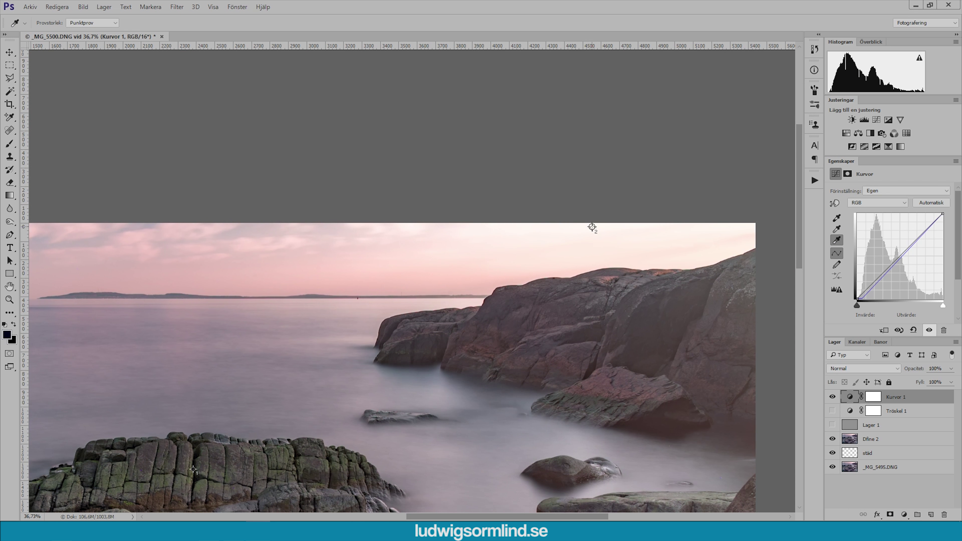
Neutralise the colour cast at a sampled gray point, then run the 1. Setup action.
click(590, 224)
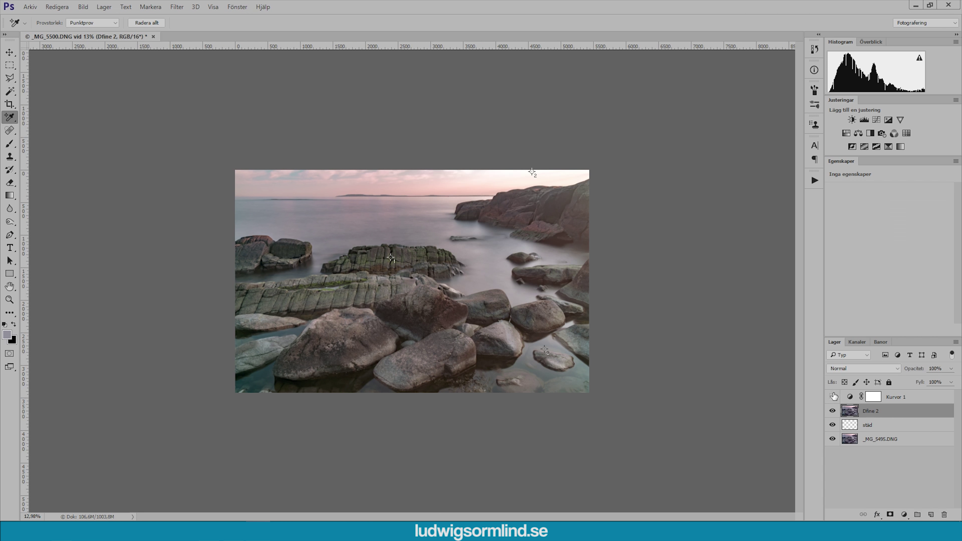
click(814, 180)
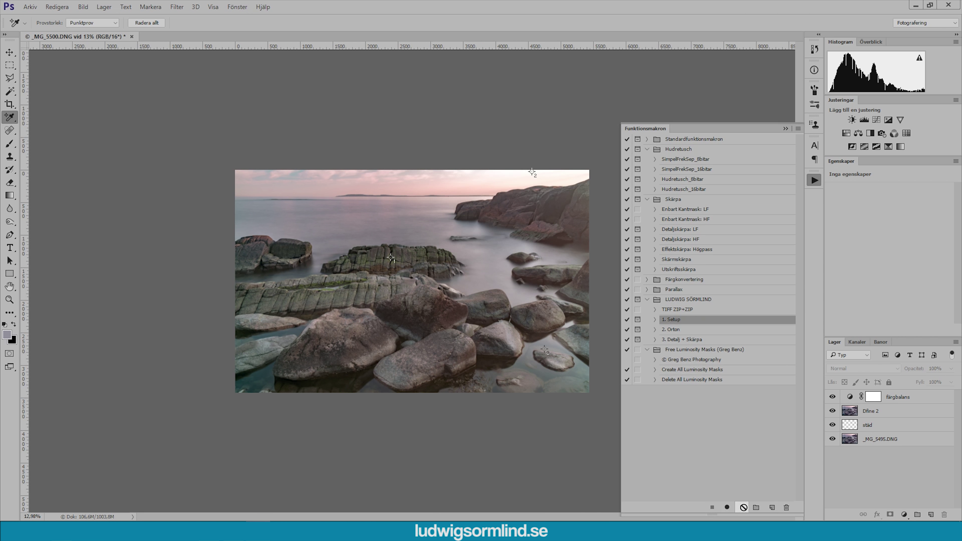
click(743, 508)
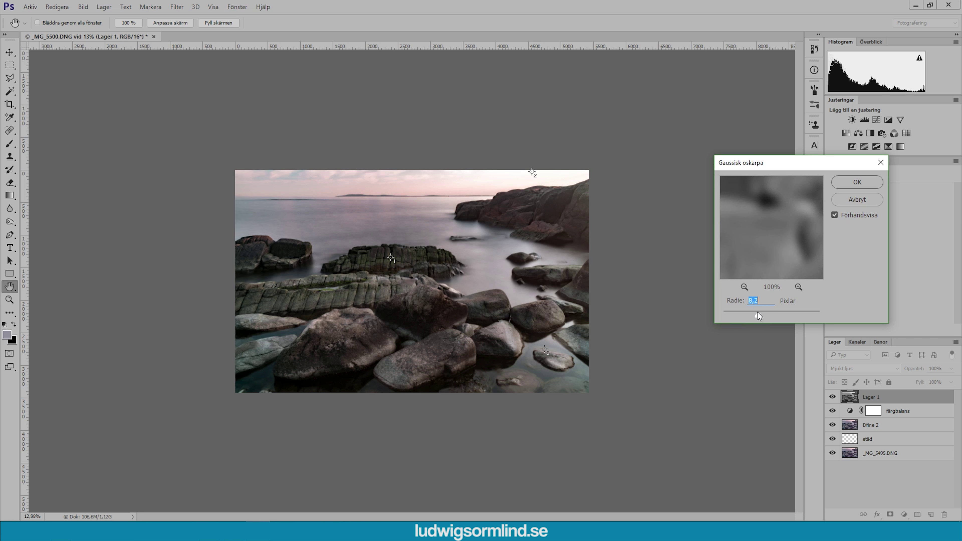
key(Return)
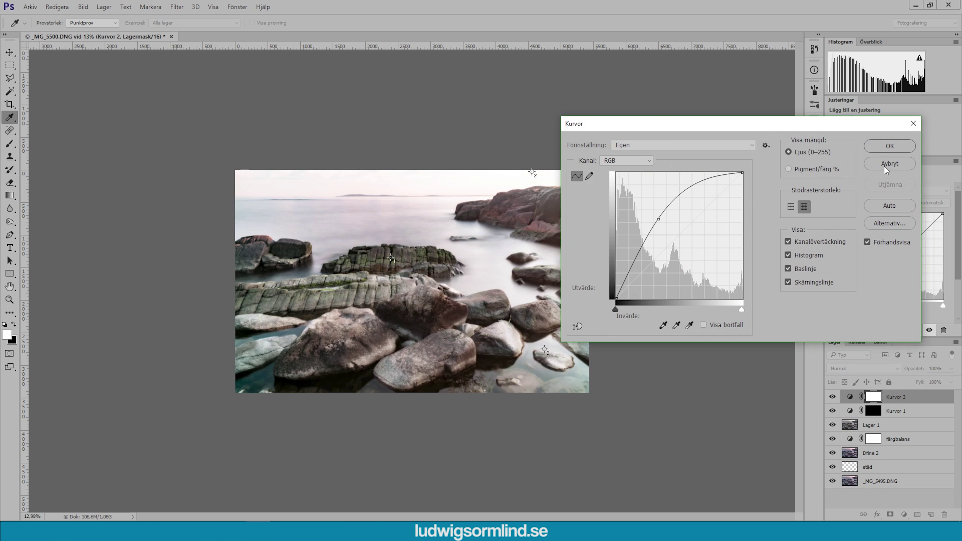
key(Return)
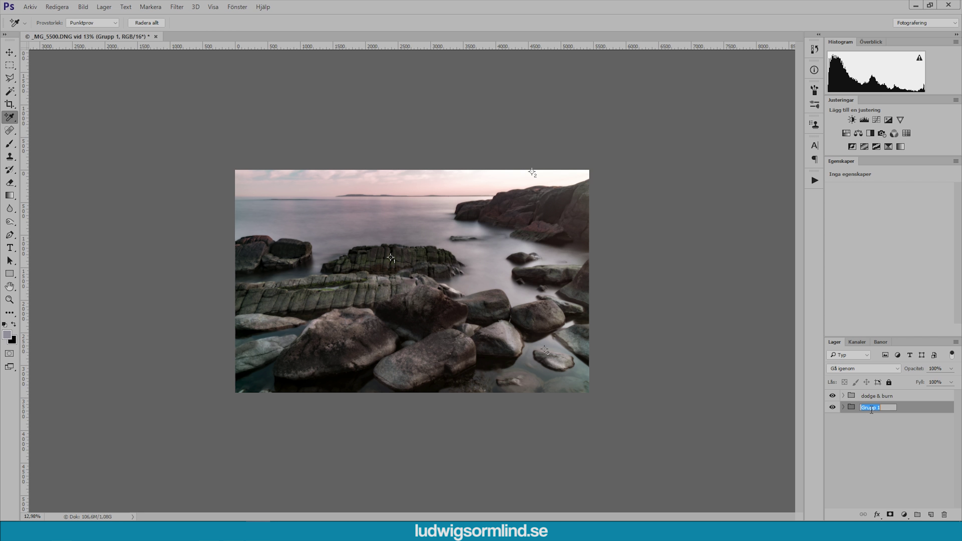
Burn the rocks along the mossy ledge by painting on the Kurvor 1 mask.
scroll(563, 329, down, 3)
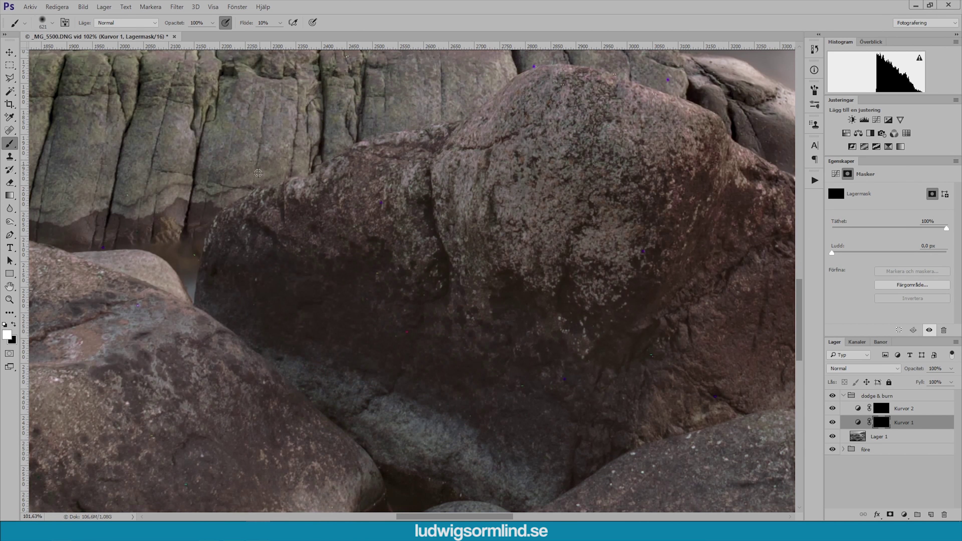
drag(258, 174, 222, 301)
scroll(221, 302, down, 3)
scroll(436, 353, down, 2)
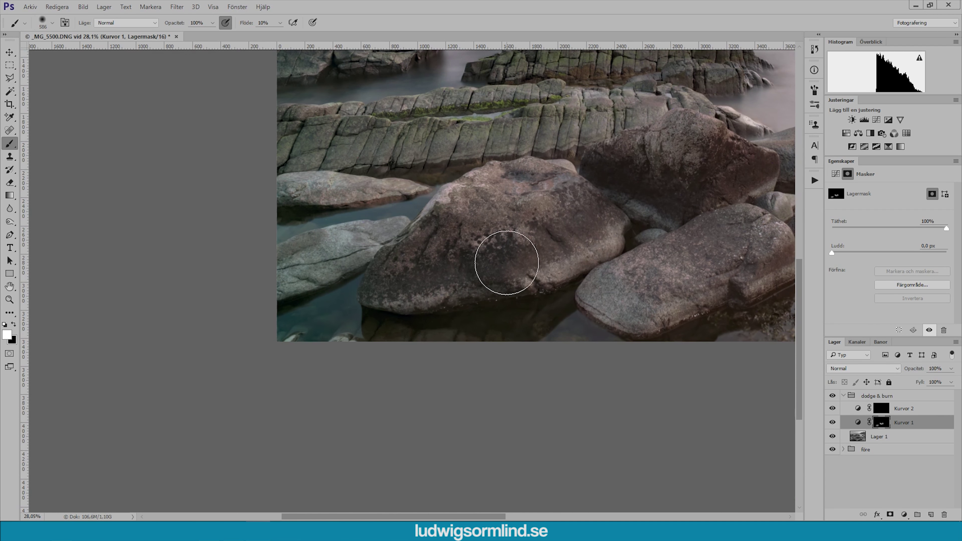
drag(299, 212, 438, 113)
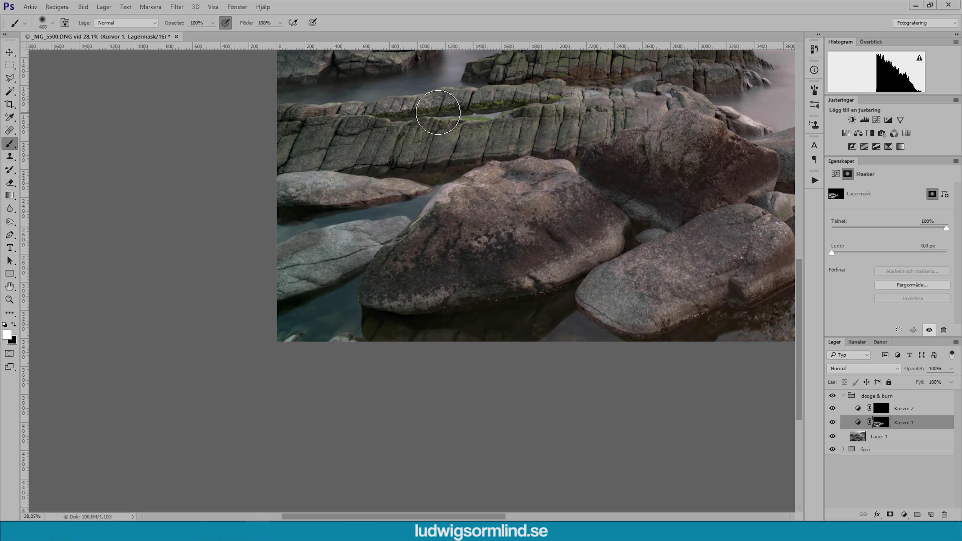
scroll(470, 258, right, 5)
scroll(507, 219, right, 5)
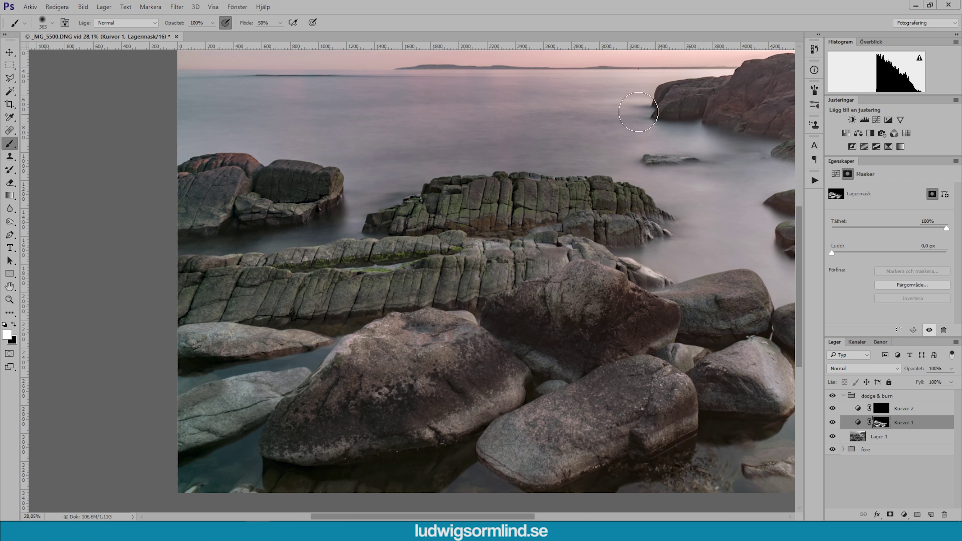
scroll(455, 212, right, 5)
scroll(569, 183, right, 5)
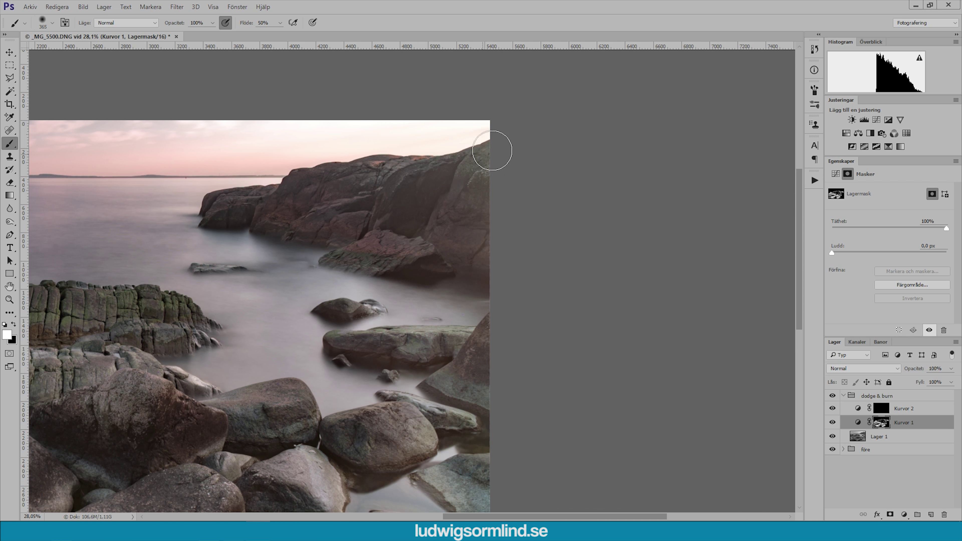
scroll(288, 229, right, 5)
scroll(288, 228, down, 3)
scroll(394, 238, left, 5)
scroll(394, 238, down, 3)
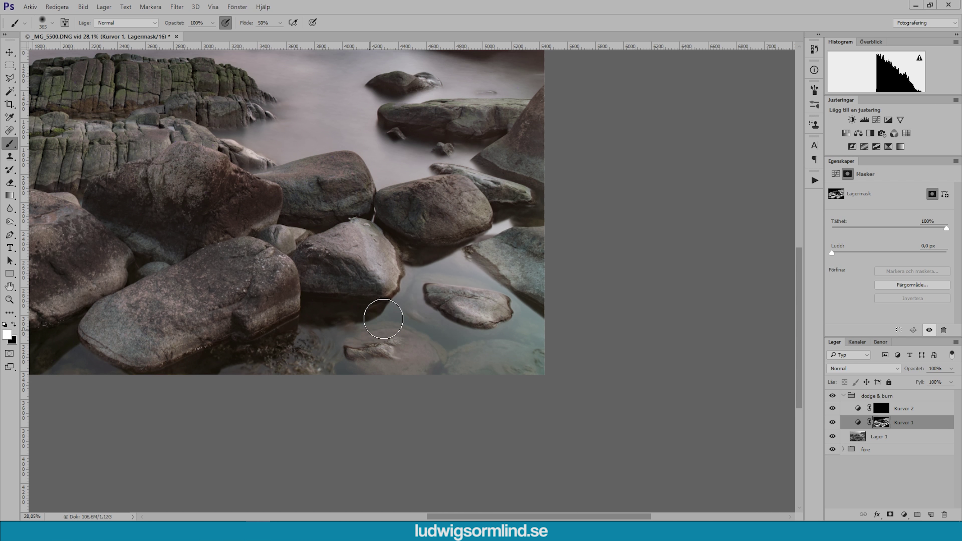
scroll(380, 282, left, 7)
scroll(347, 305, down, 2)
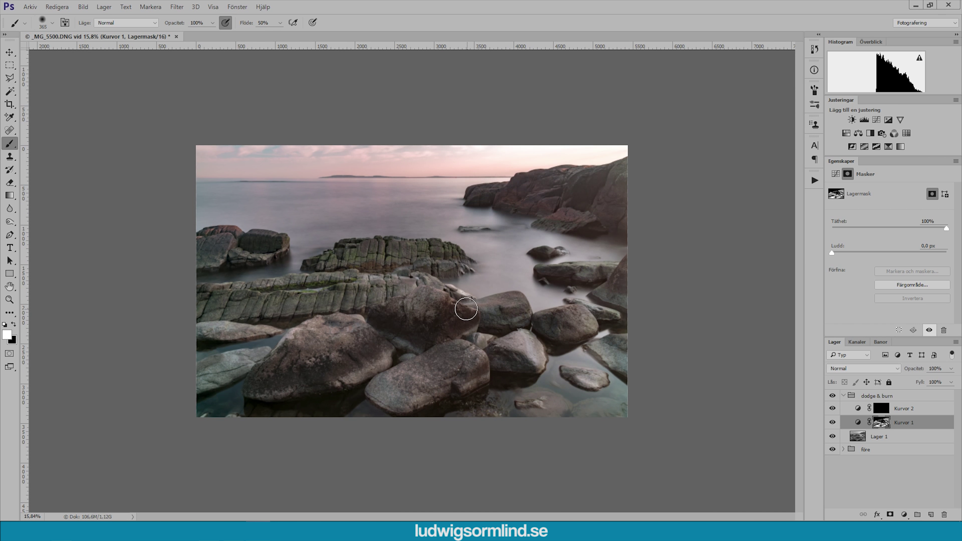
Brighten the sea below the horizon on Kurvor 2's mask, limited by a sky channel selection.
key(alt+bracketright)
scroll(412, 281, up, 4)
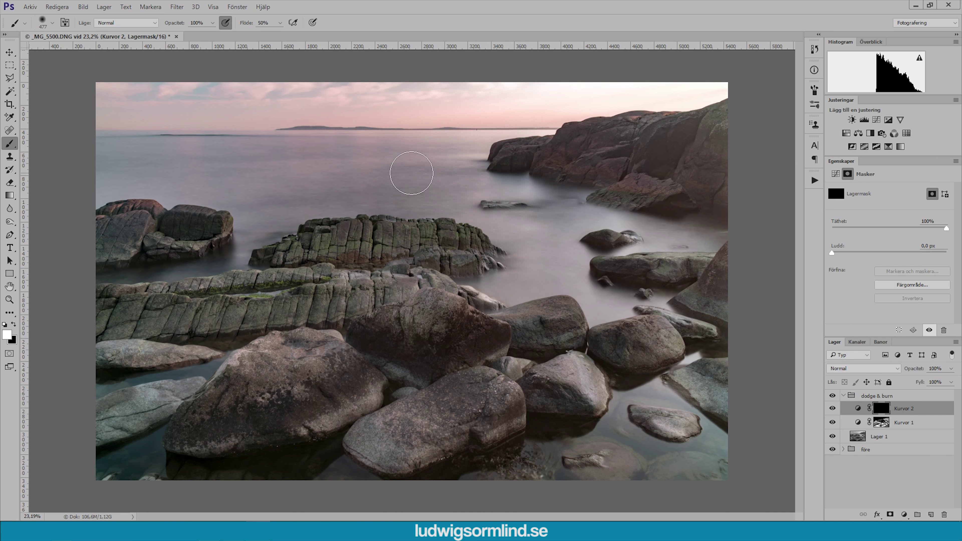
click(856, 342)
click(871, 394)
click(834, 342)
click(857, 408)
key(ctrl+d)
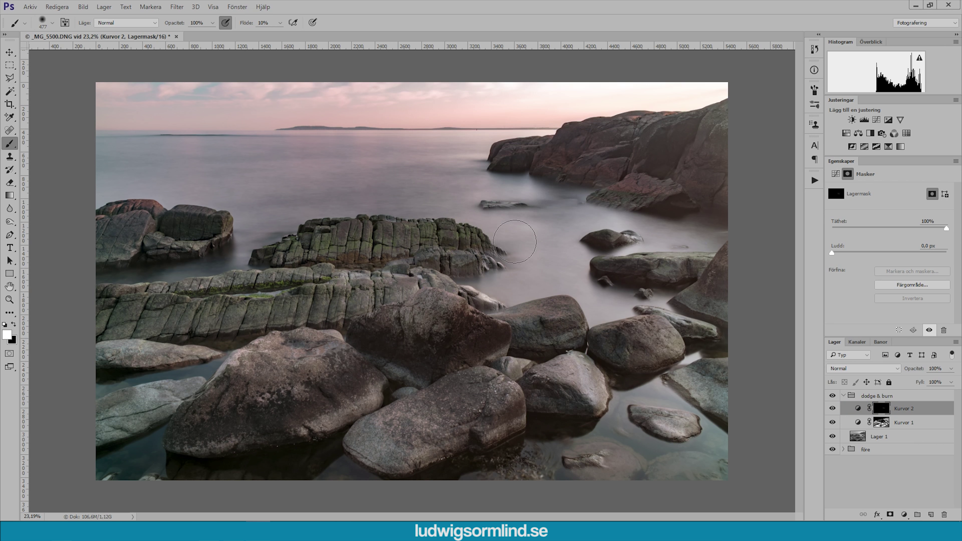
drag(362, 141, 492, 128)
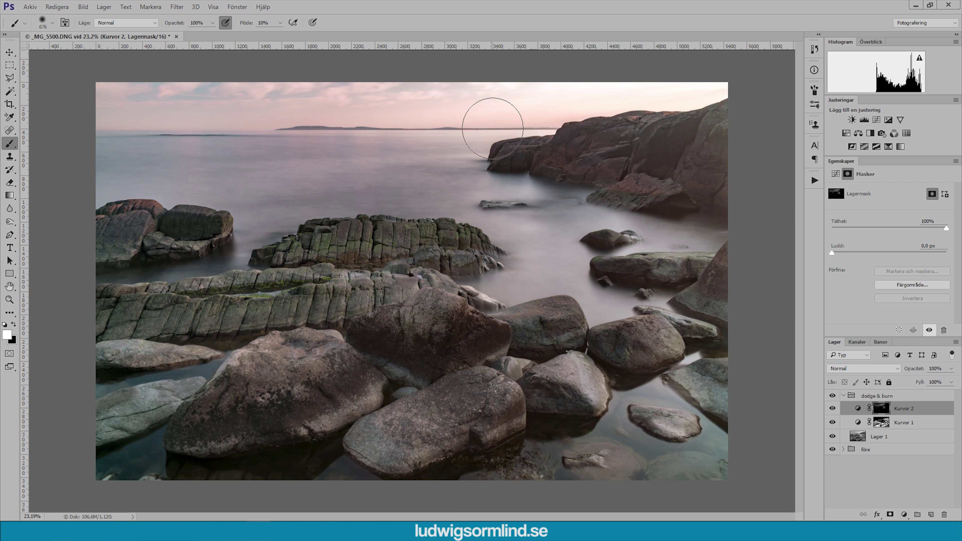
Invert the Kurvor 3 mask to black and load the Lights (2) channel into it.
scroll(211, 440, down, 2)
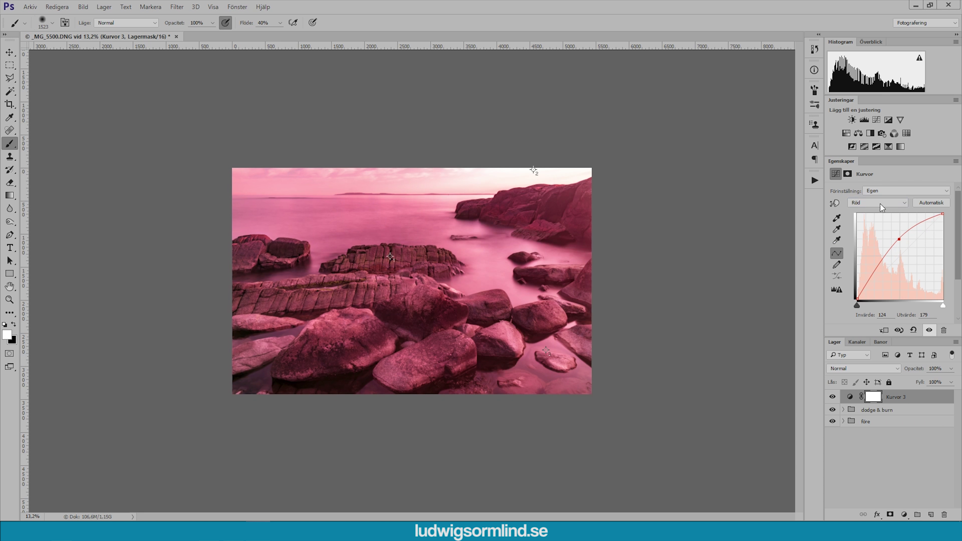
click(873, 397)
key(ctrl+i)
click(857, 342)
click(867, 419)
click(867, 445)
key(ctrl+2)
click(835, 341)
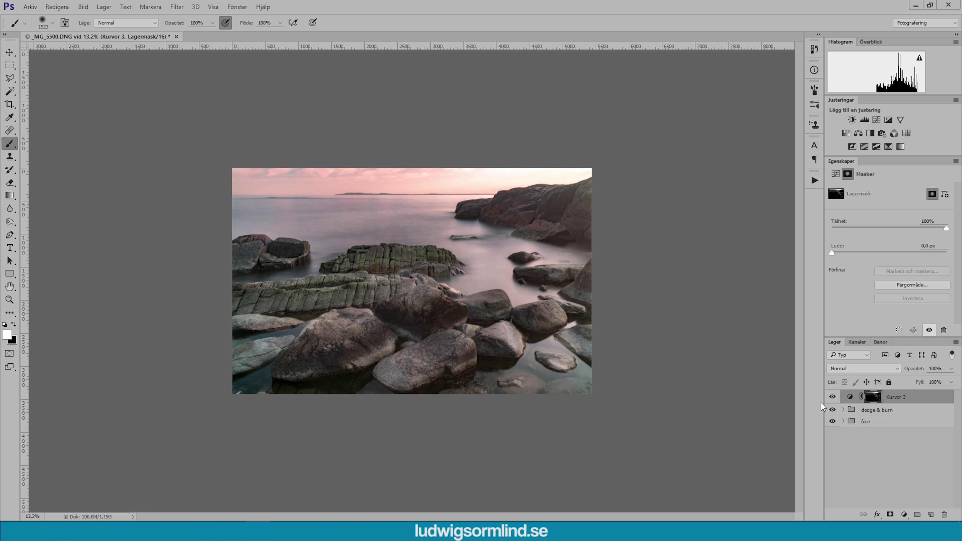
click(833, 397)
Expand the photographer's action set and select the Orton action.
click(814, 181)
click(724, 325)
click(743, 509)
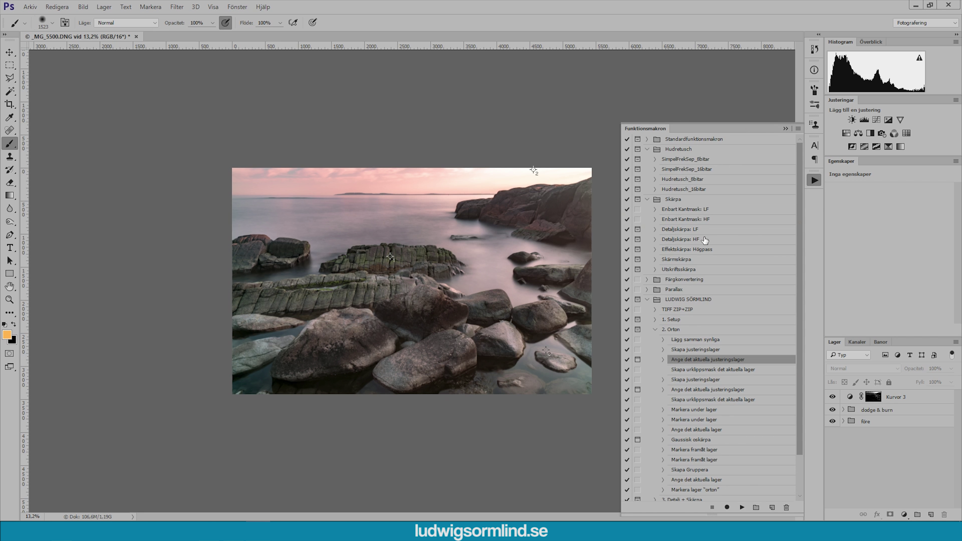
Run the Orton glow action with a lowered Gaussian Blur radius.
click(742, 507)
key(Return)
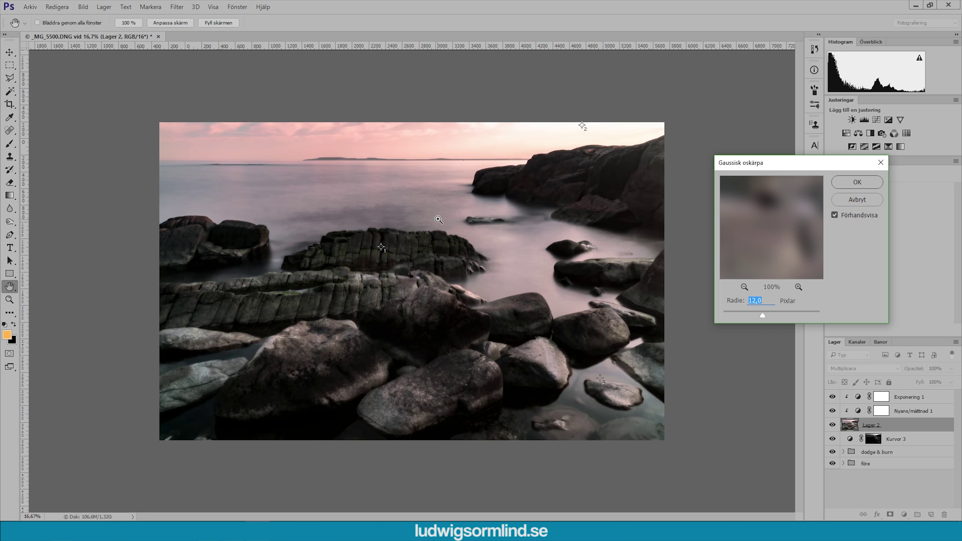
drag(767, 314, 731, 315)
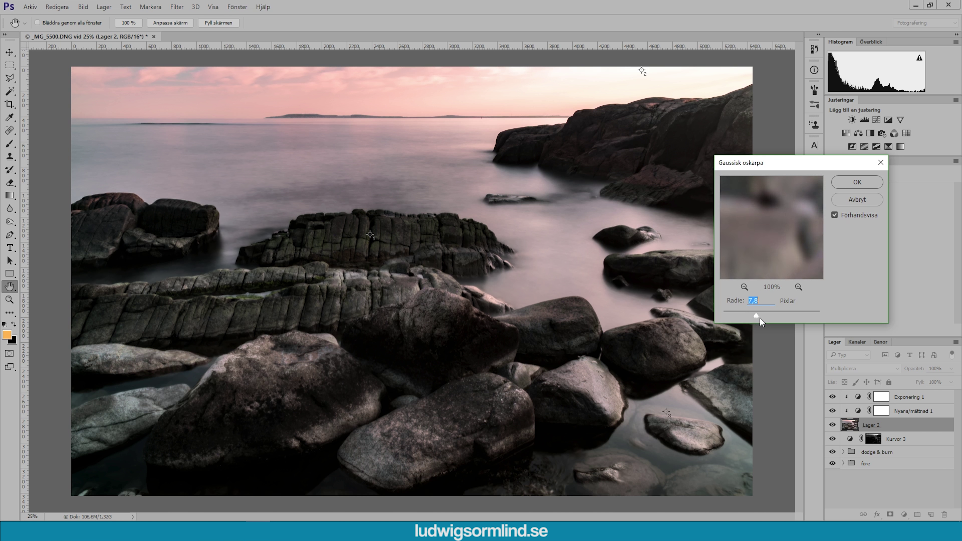
click(857, 182)
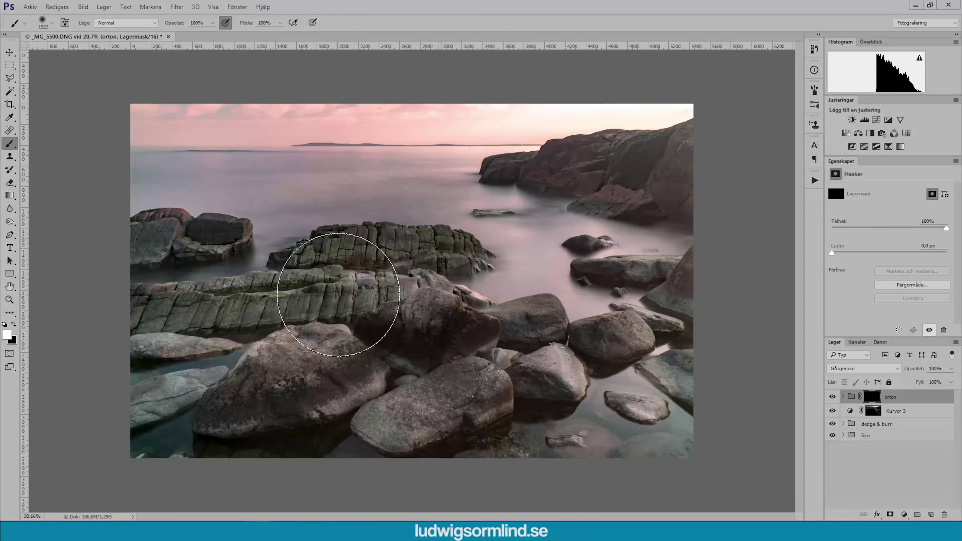
Mask the Orton glow off the rocks and add a brightening Kurvor 4 curve.
mouse_move(338, 294)
mouse_down()
mouse_move(221, 280)
mouse_move(567, 209)
mouse_up()
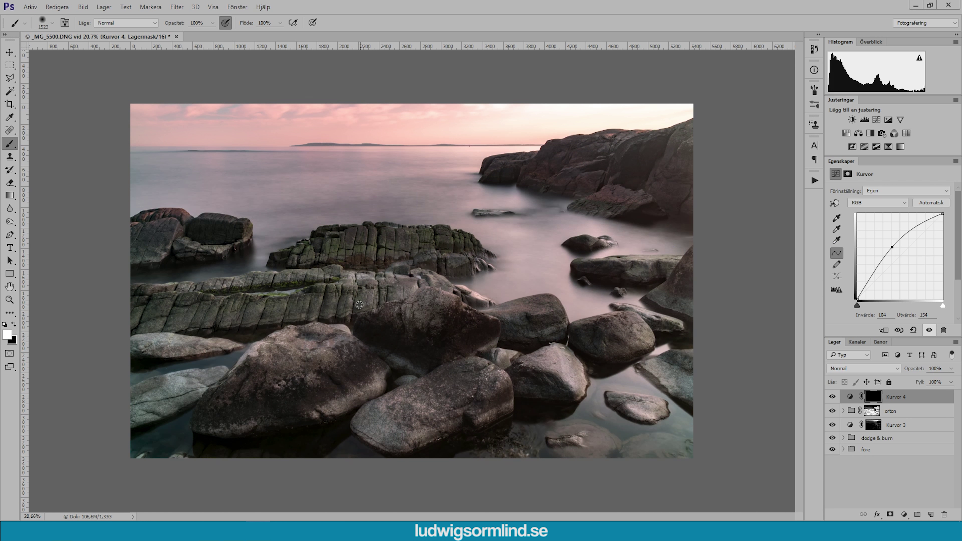
scroll(390, 257, down, 2)
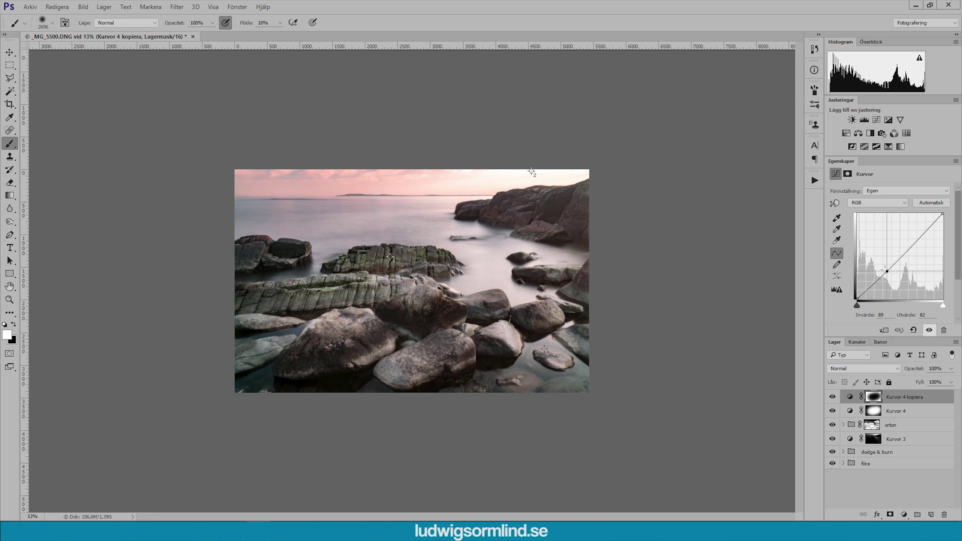
drag(886, 270, 887, 272)
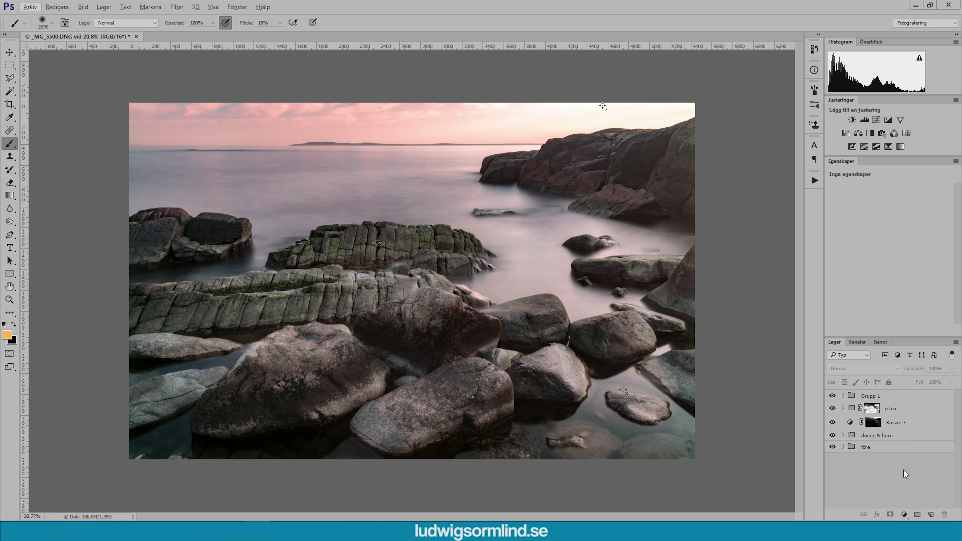
Run the Detalj + Skärpa action and confirm its detail blur radius.
key(alt+F9)
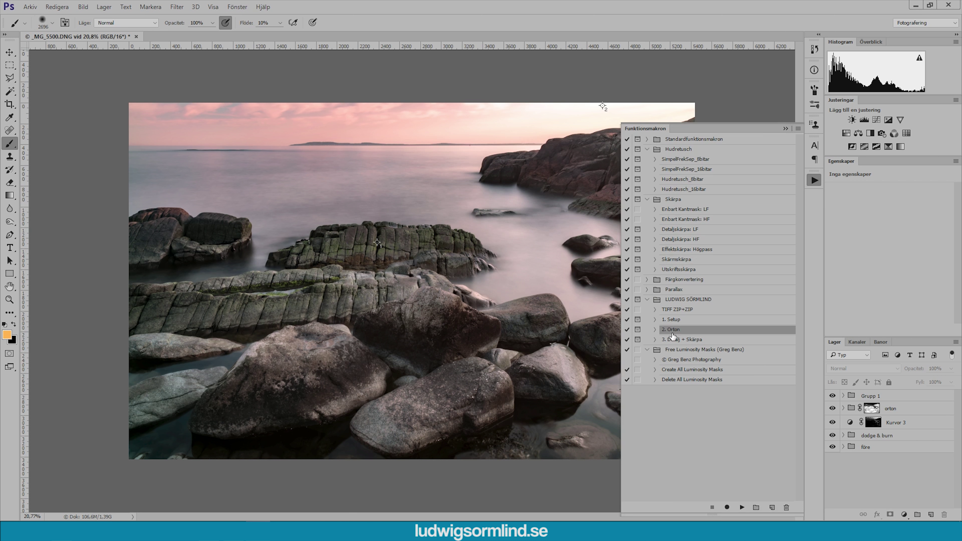
click(681, 339)
click(741, 507)
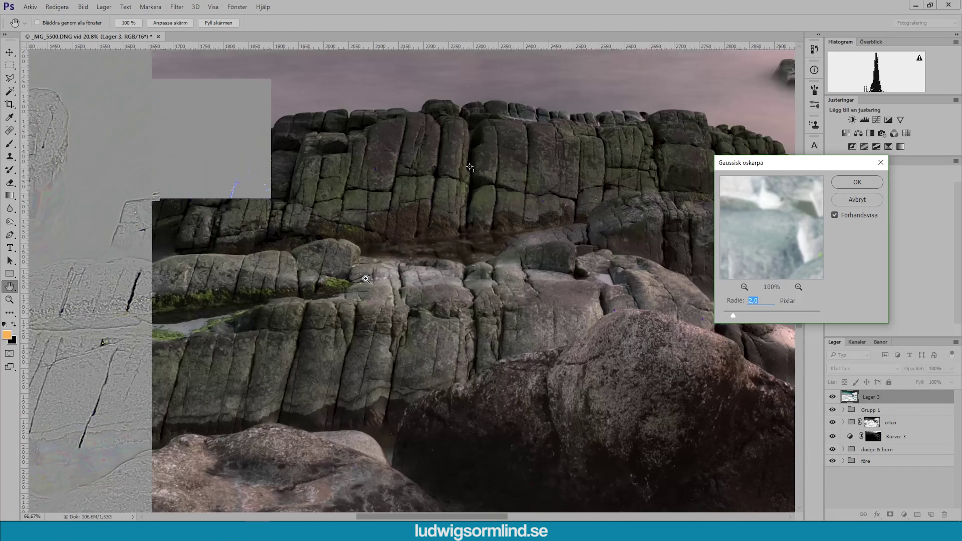
key(Return)
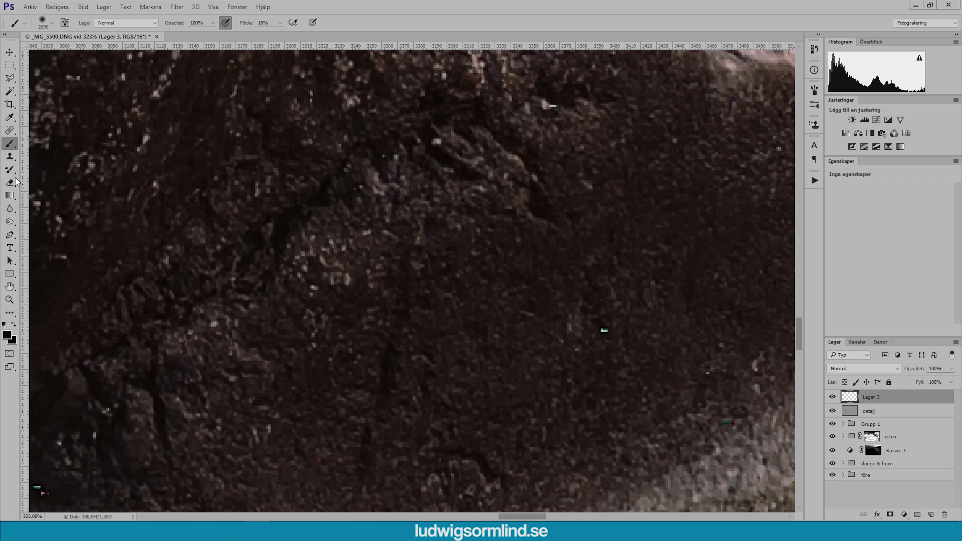
scroll(230, 76, down, 2)
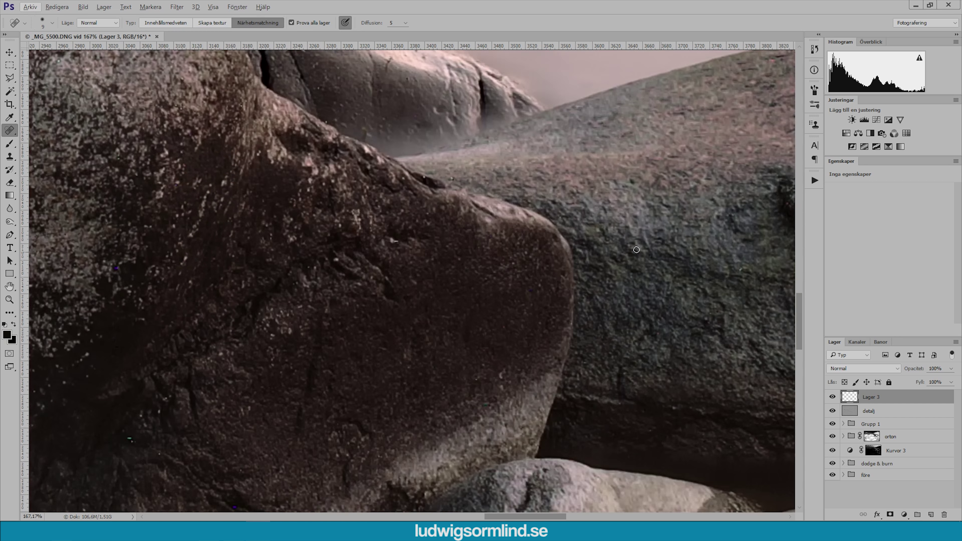
scroll(325, 245, down, 2)
scroll(485, 246, up, 5)
scroll(485, 246, left, 5)
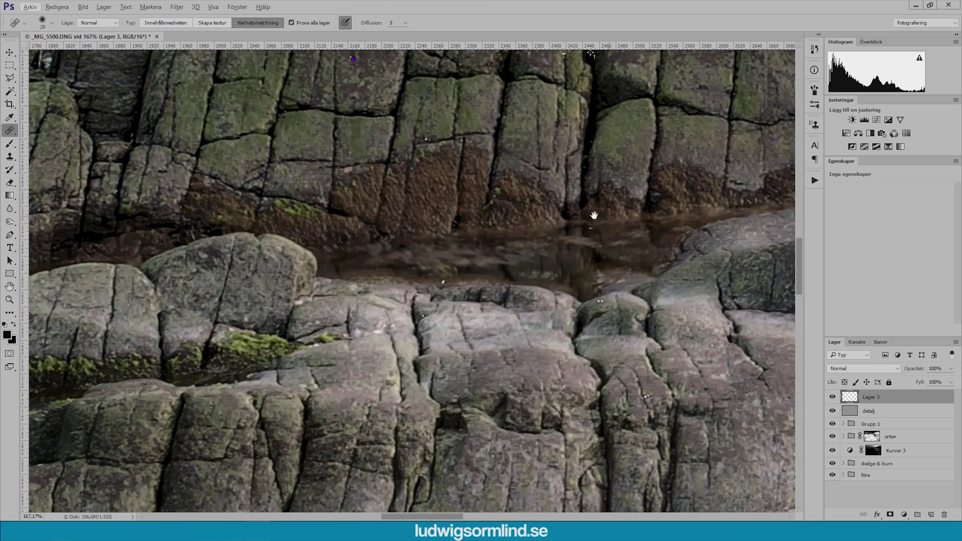
scroll(371, 178, down, 2)
scroll(227, 228, down, 2)
scroll(85, 277, down, 2)
scroll(85, 277, up, 5)
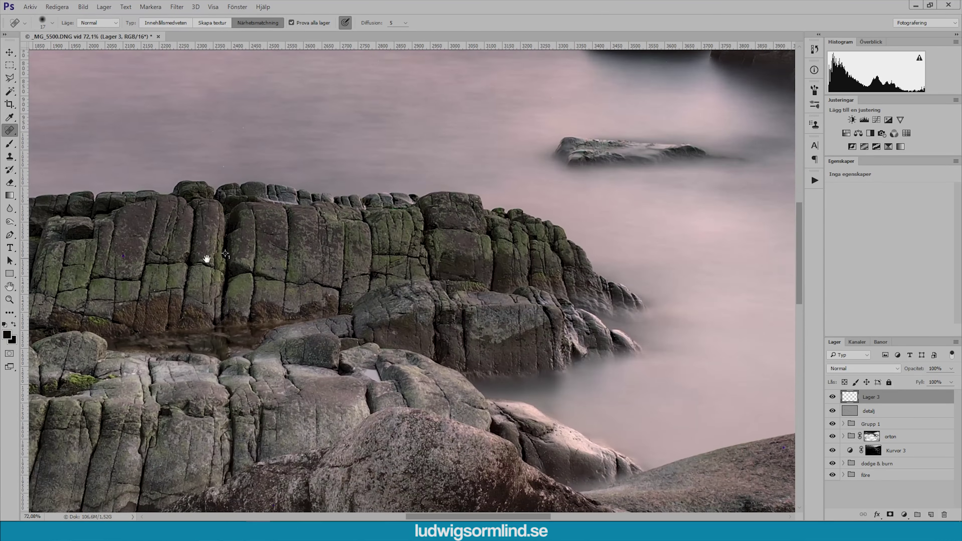
Run Detaljskärpa: LF and accept Smart Sharpen at 120% on the rocks.
drag(374, 228, 237, 264)
scroll(519, 272, down, 3)
scroll(657, 327, down, 3)
click(814, 180)
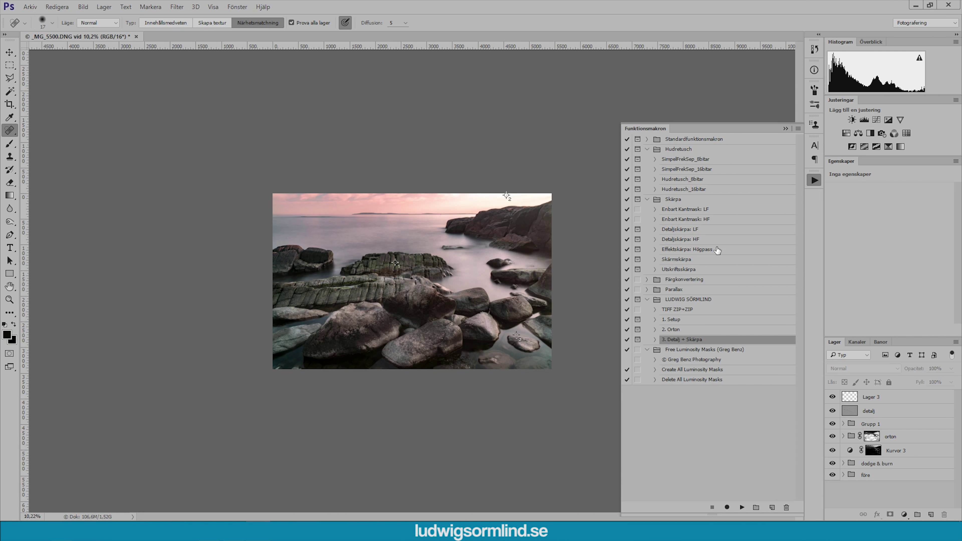
click(741, 507)
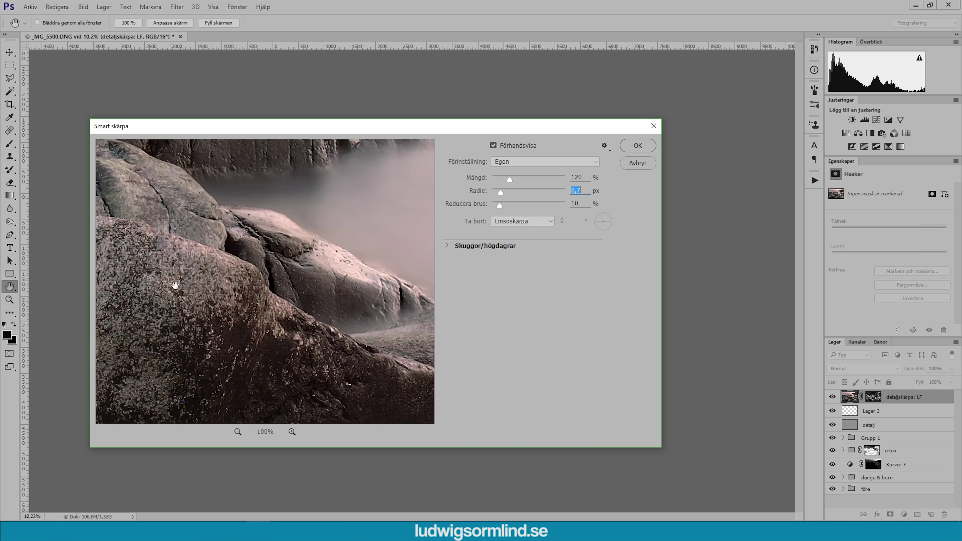
key(Return)
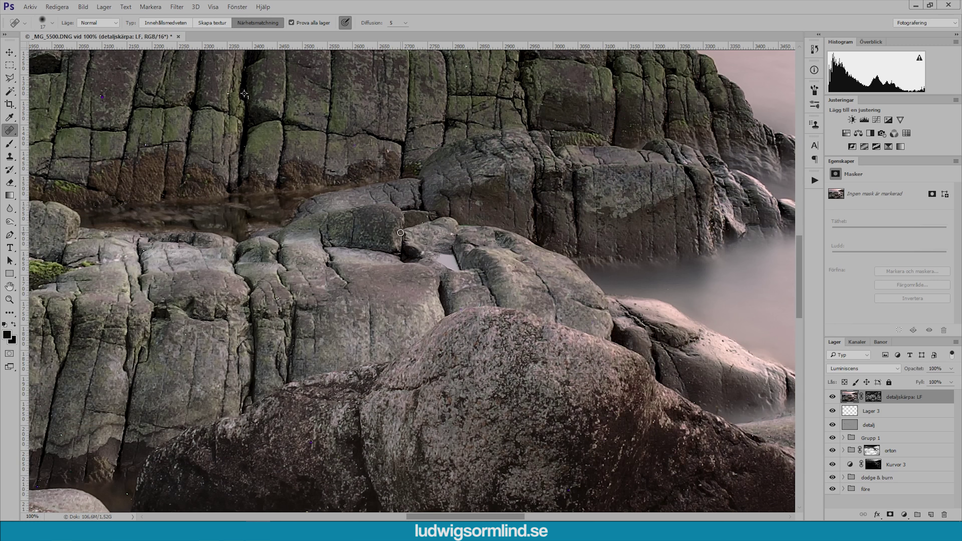
Save as foto_karlshamn_ostra_hala_11.tif in the MASTER folder, using ZIP compression in the TIFF options.
click(30, 7)
click(57, 111)
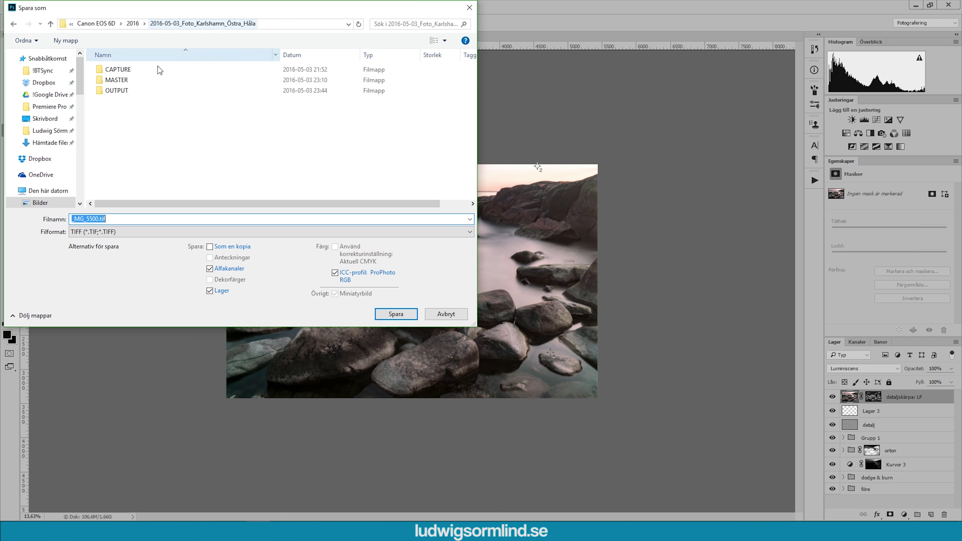
double_click(113, 80)
click(148, 164)
click(151, 219)
text(1)
key(Return)
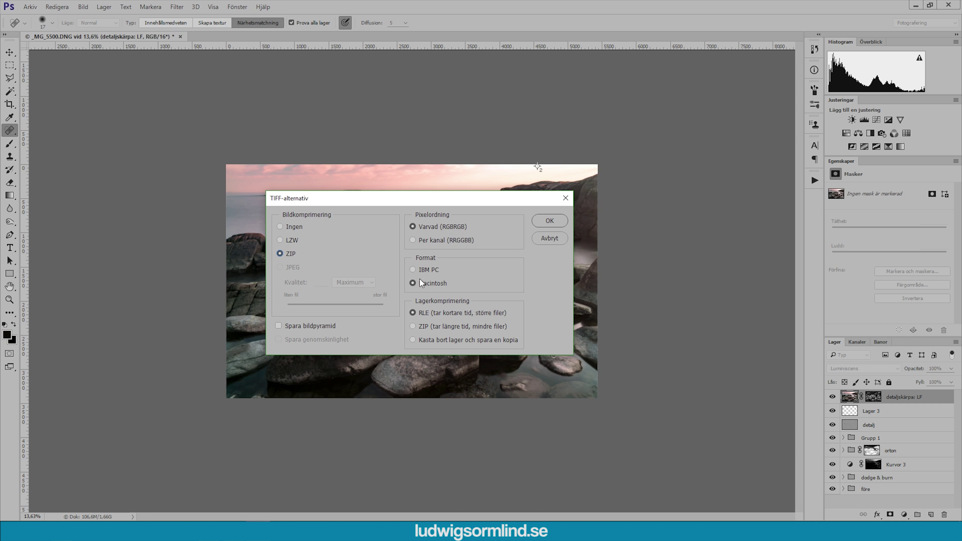
click(414, 327)
click(539, 221)
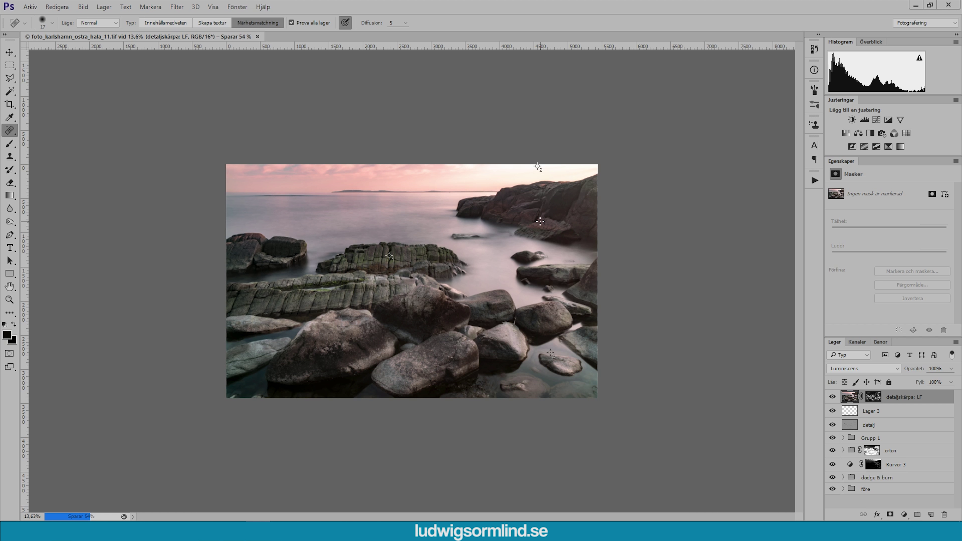